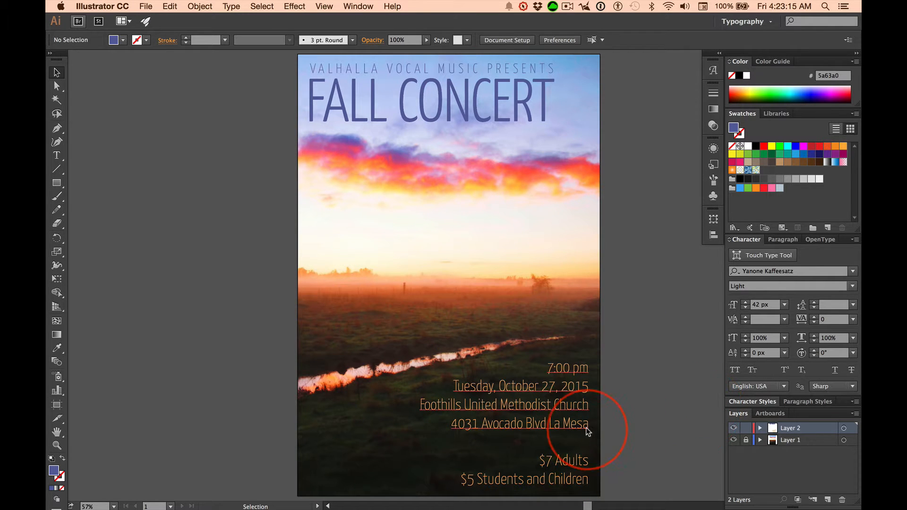
Inspect the character settings of the event details text and the ticket price text in turn
left_click(586, 395)
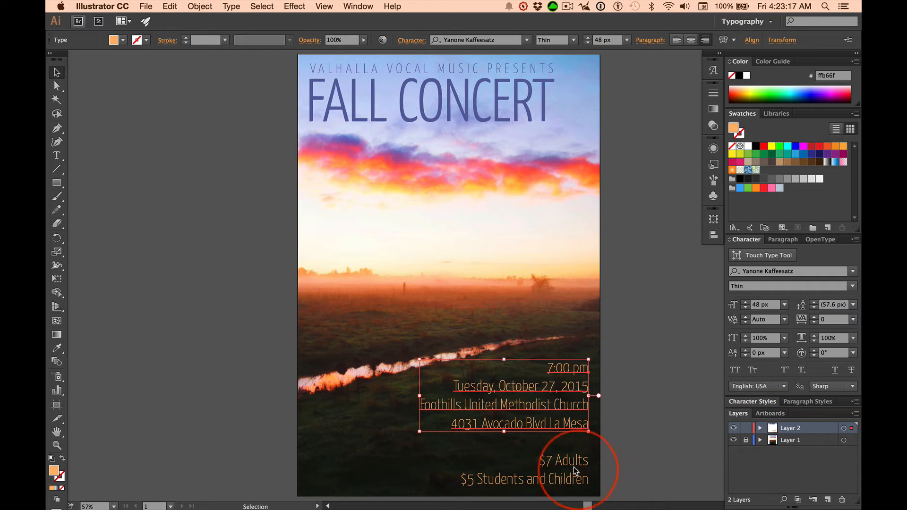
left_click(560, 460)
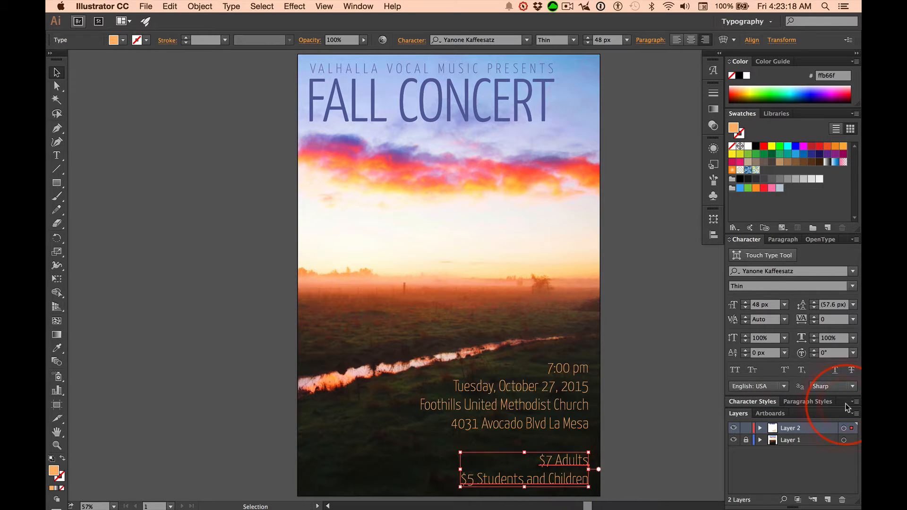
left_click(638, 327)
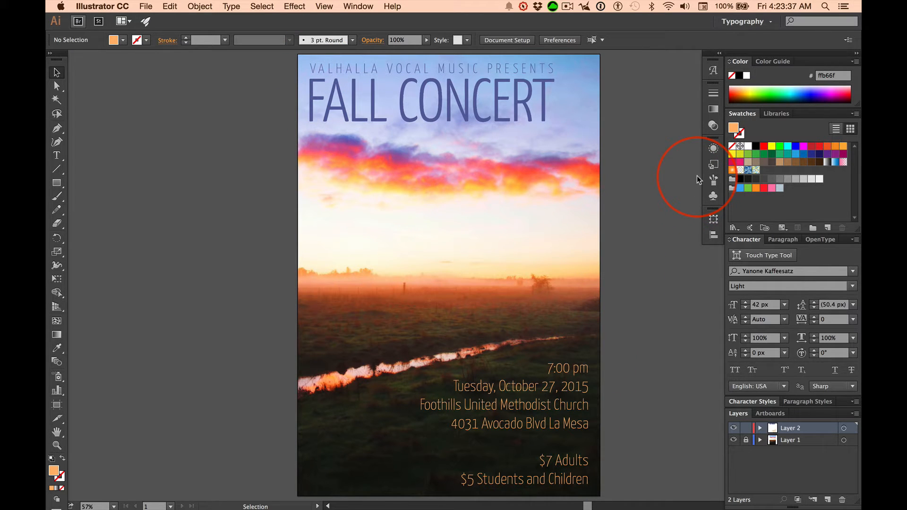
Show the rulers, try out switching a new guide's orientation, fit the artboard in the window and show the guides
key("super+r")
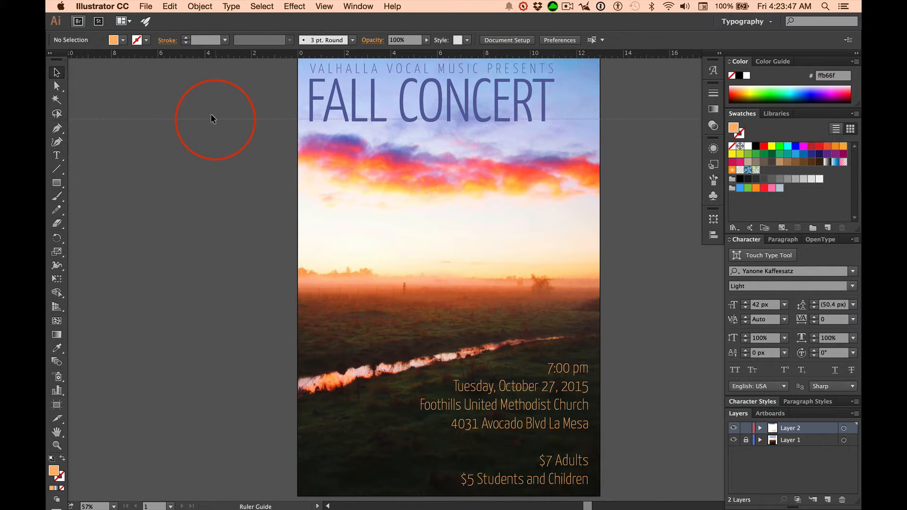
key("alt")
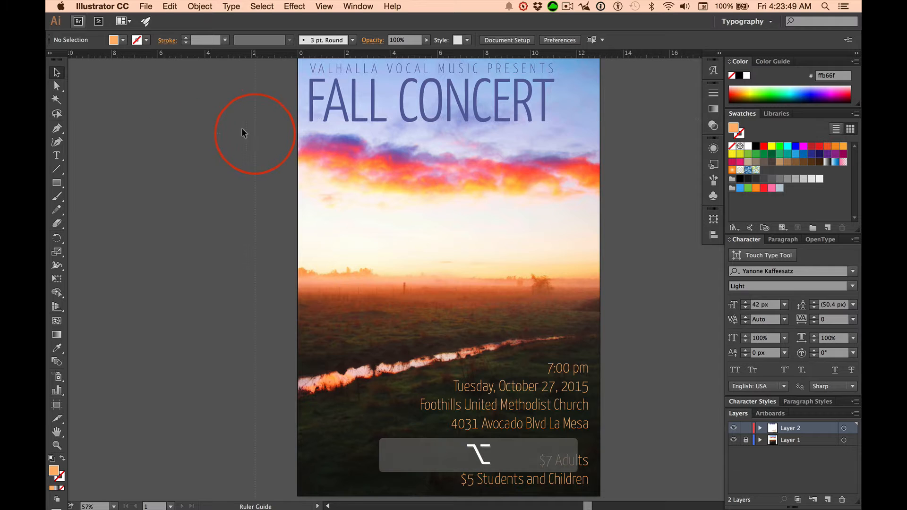
left_click_drag(246, 144, 233, 26)
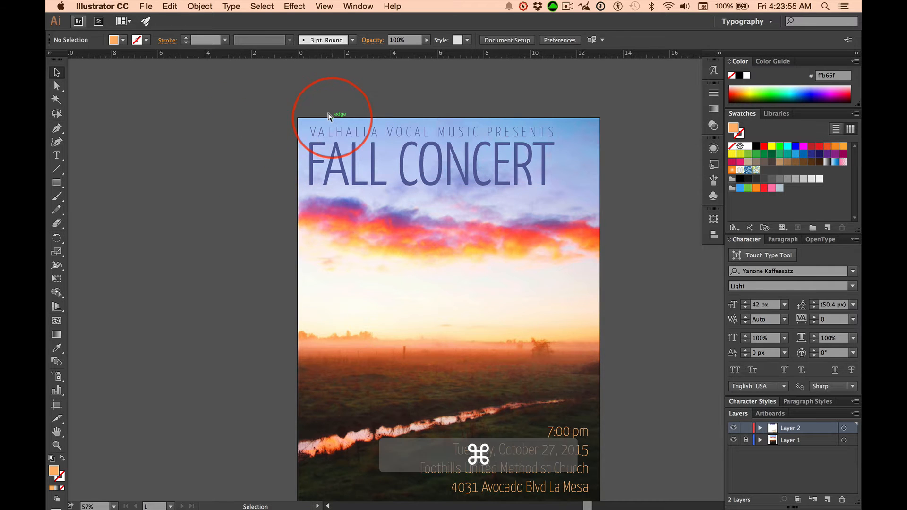
key("super+0")
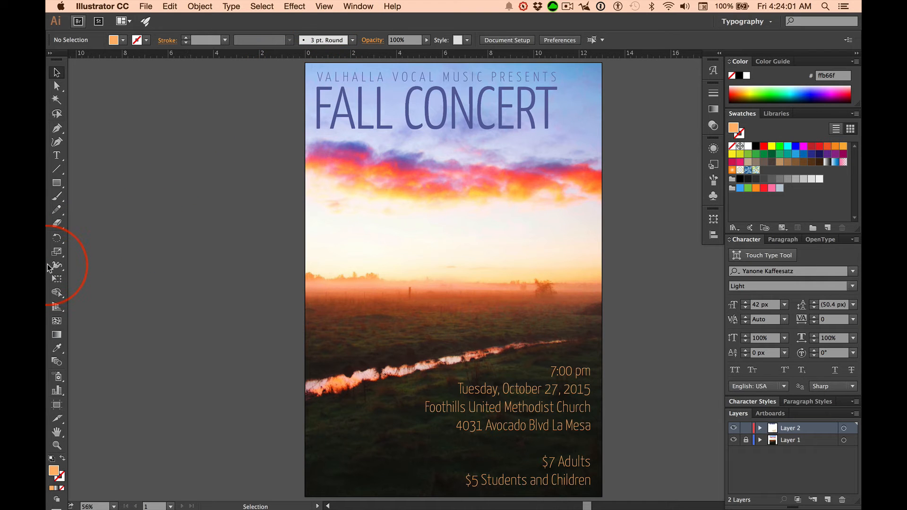
key("super+semicolon")
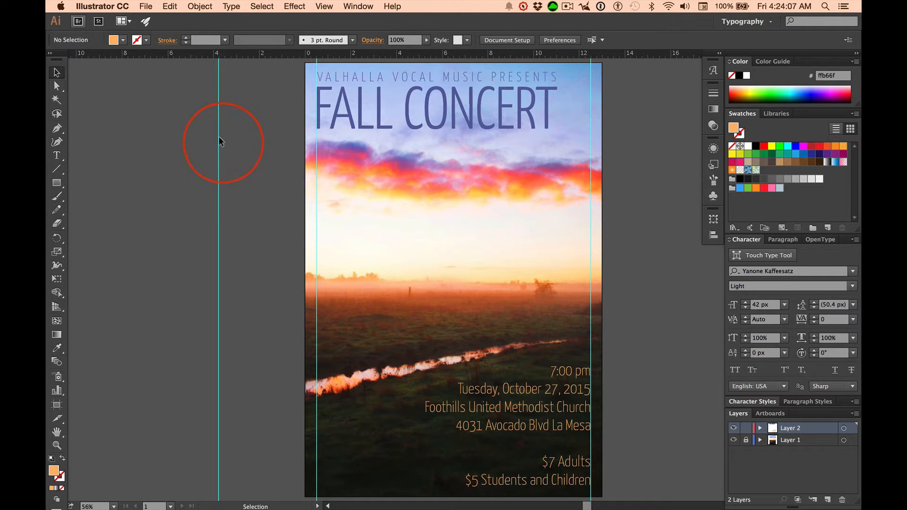
Unlock the guides and delete the stray vertical guide outside the poster's left edge
left_click(325, 6)
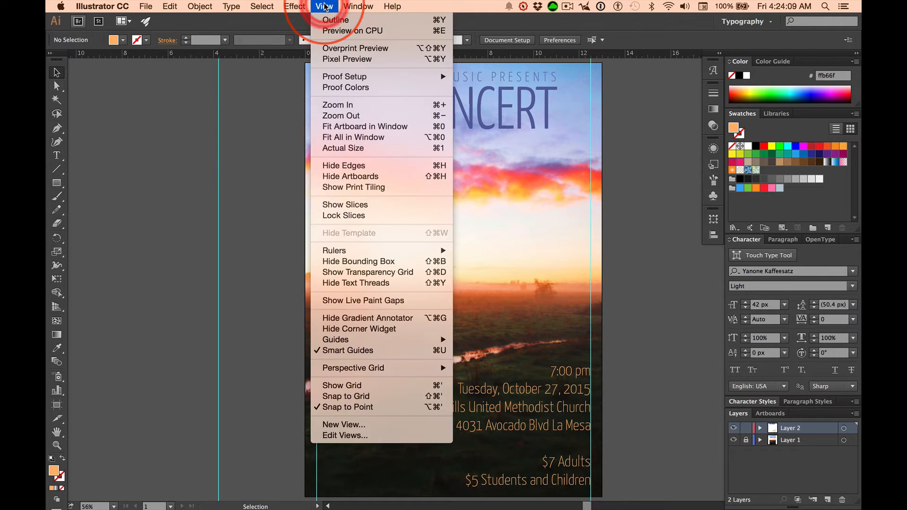
left_click(336, 340)
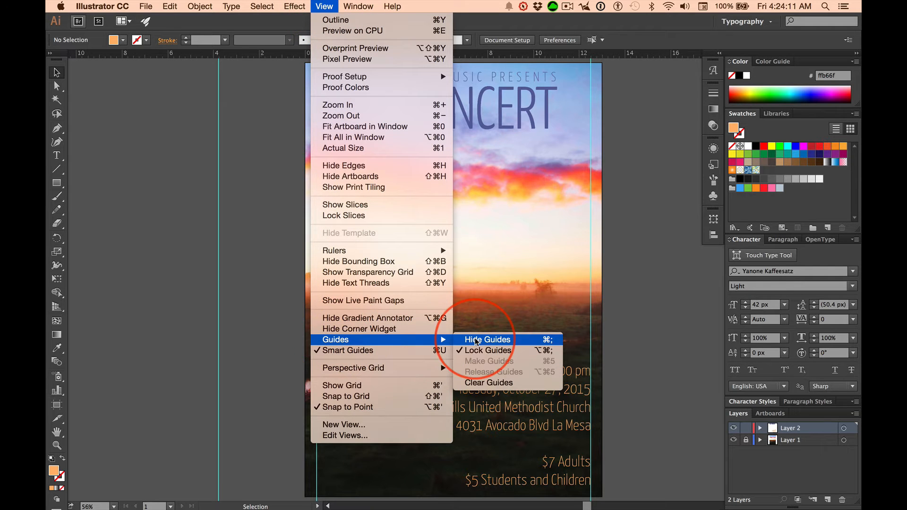
left_click(544, 353)
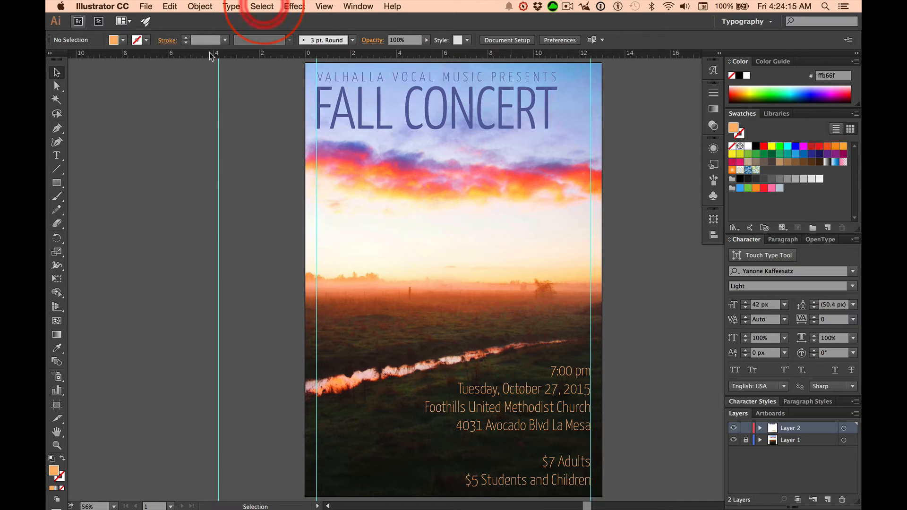
key("alt+super")
key("alt+super+semicolon")
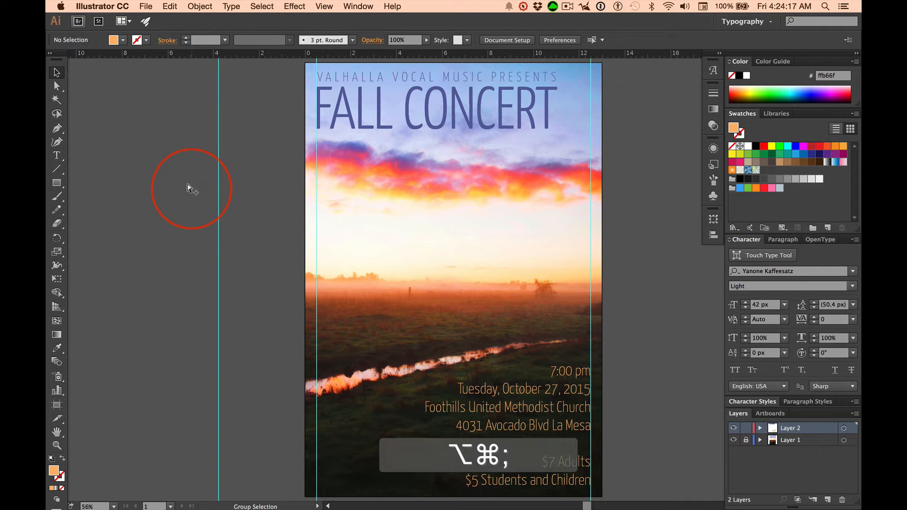
left_click(215, 196)
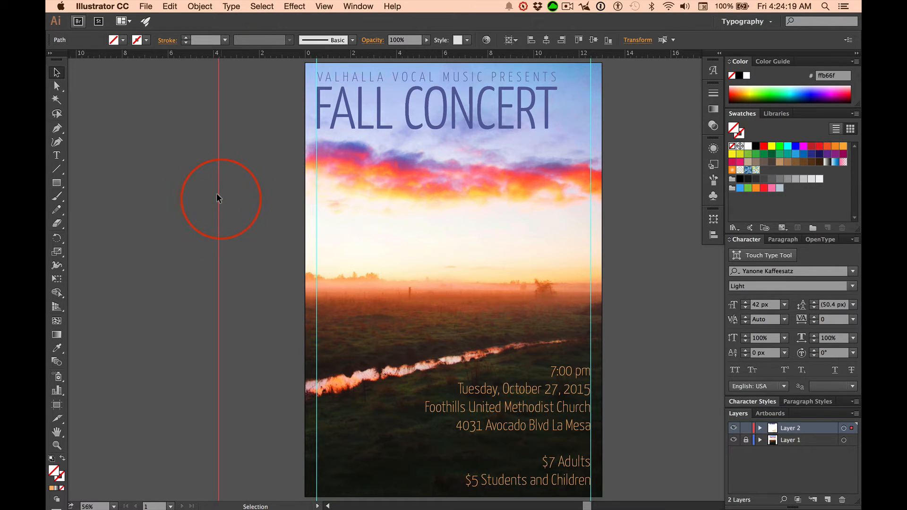
key("Delete")
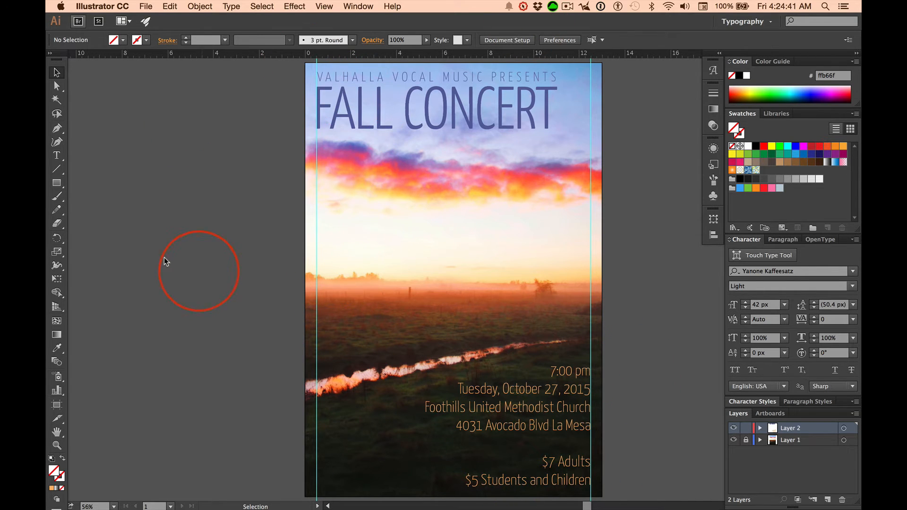
Expand the tool palette to two columns and place a horizontal guide at the baseline of the "$5 Students and Children" line
left_click(50, 55)
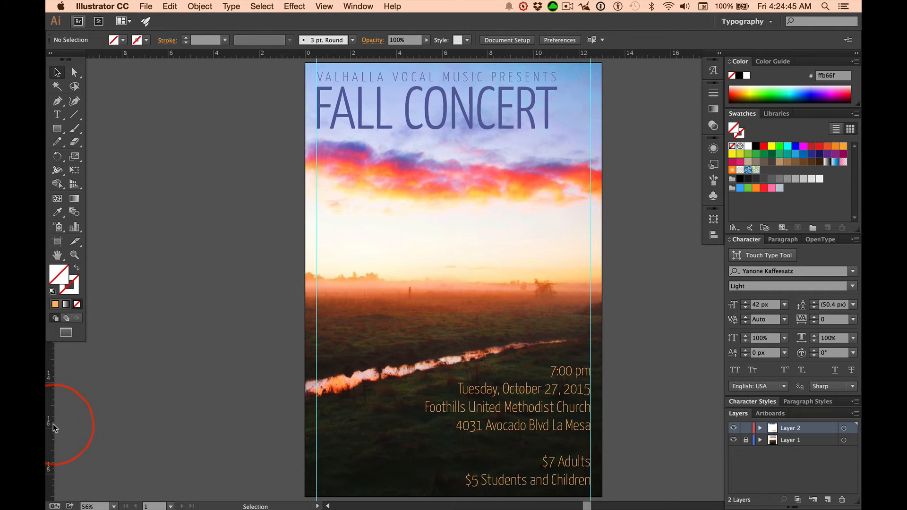
left_click_drag(49, 422, 131, 421)
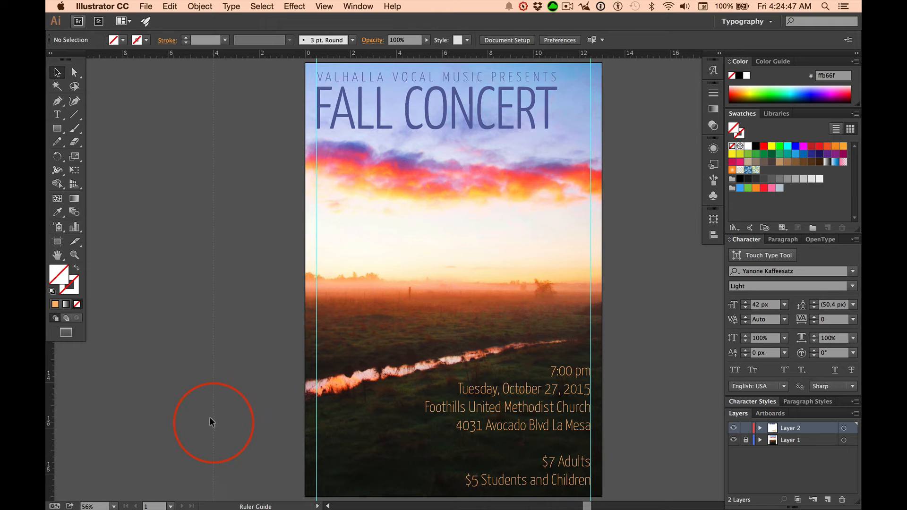
left_click_drag(211, 421, 212, 422)
key("alt")
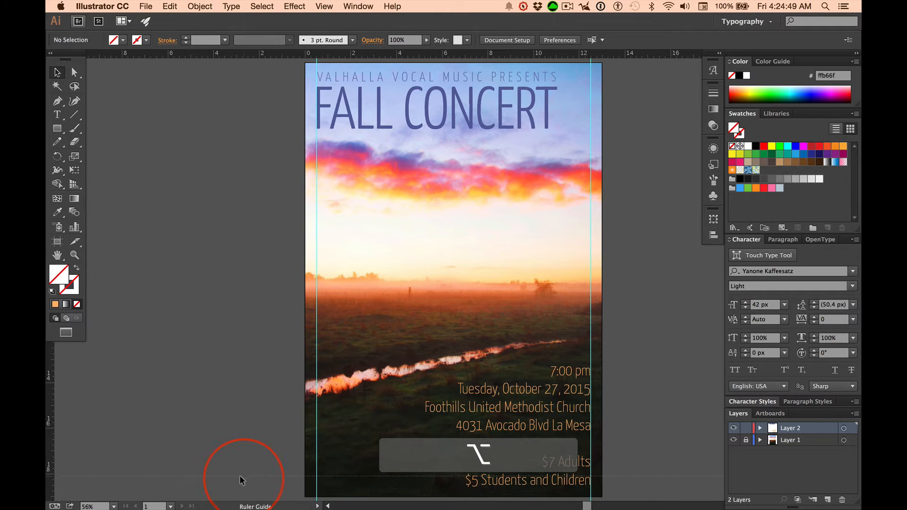
left_click_drag(242, 480, 242, 483)
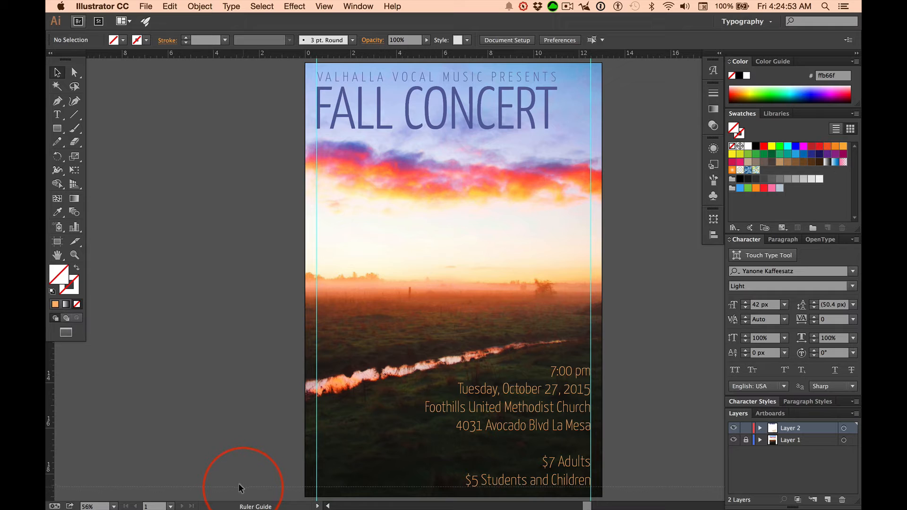
left_click_drag(239, 486, 238, 489)
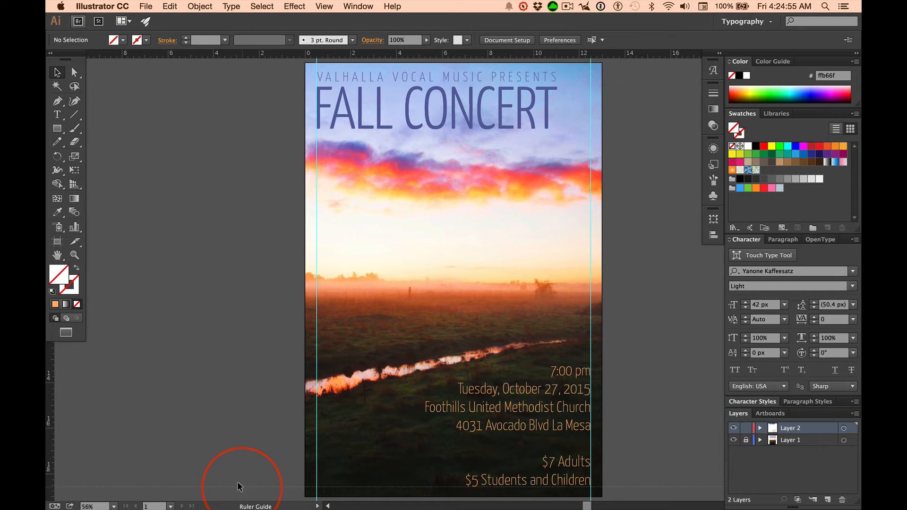
left_click_drag(241, 486, 243, 486)
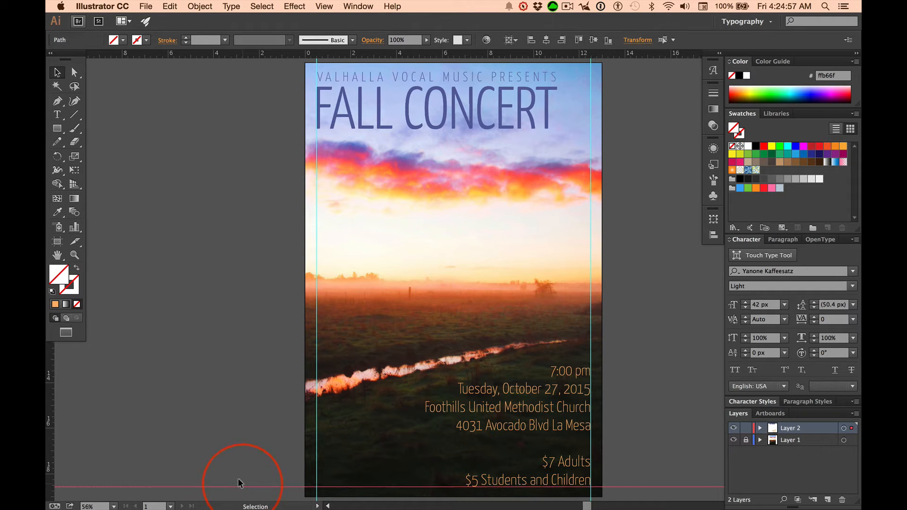
Nudge the ticket price text down slightly to sit on the horizontal guide, and deselect it
left_click(543, 462)
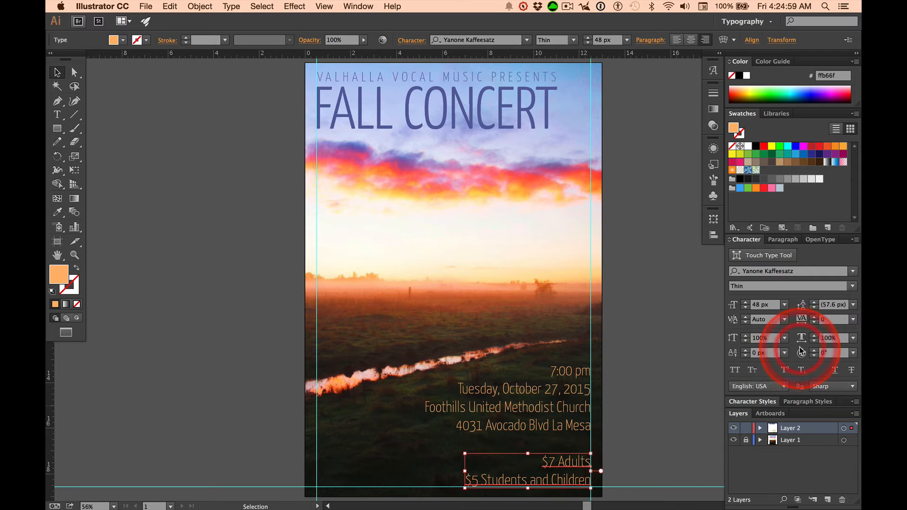
key("Down")
key("Down")
key("Down")
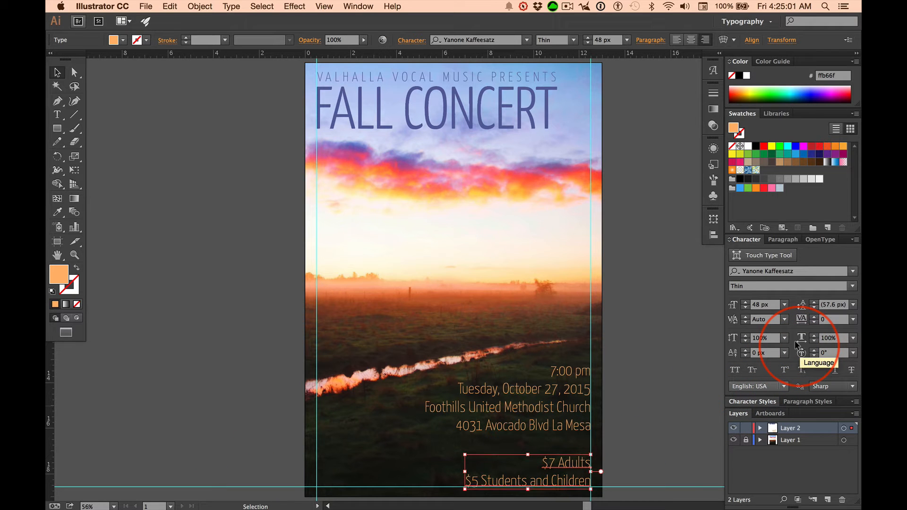
left_click(661, 381)
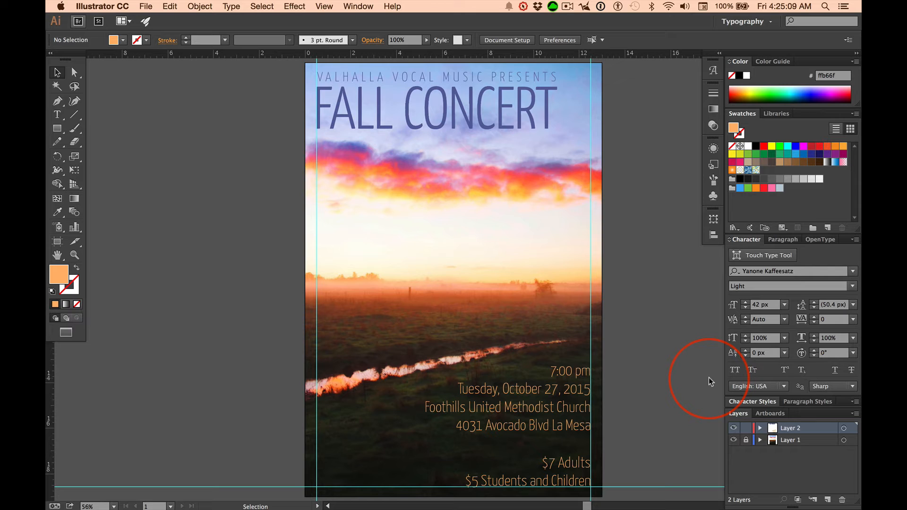
Hide the guides and rulers, and fit the artboard in the window
key("super")
key("super+semicolon")
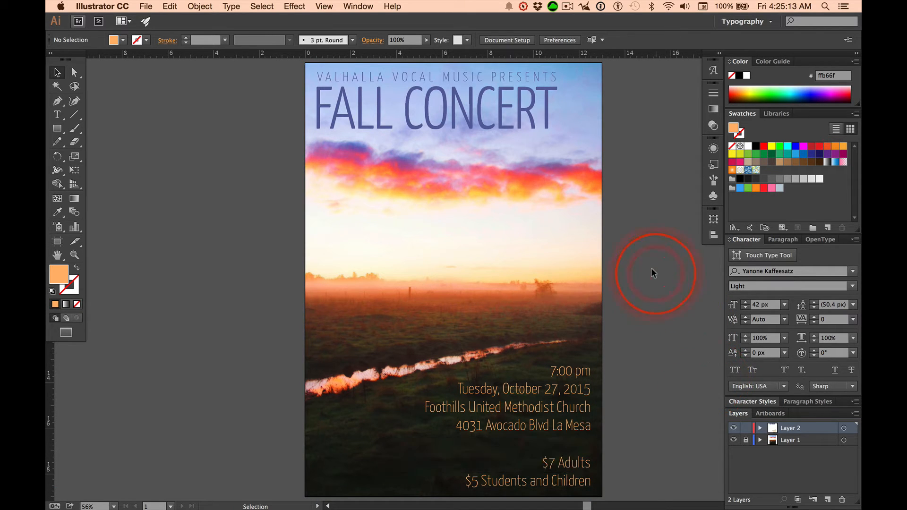
key("super+r")
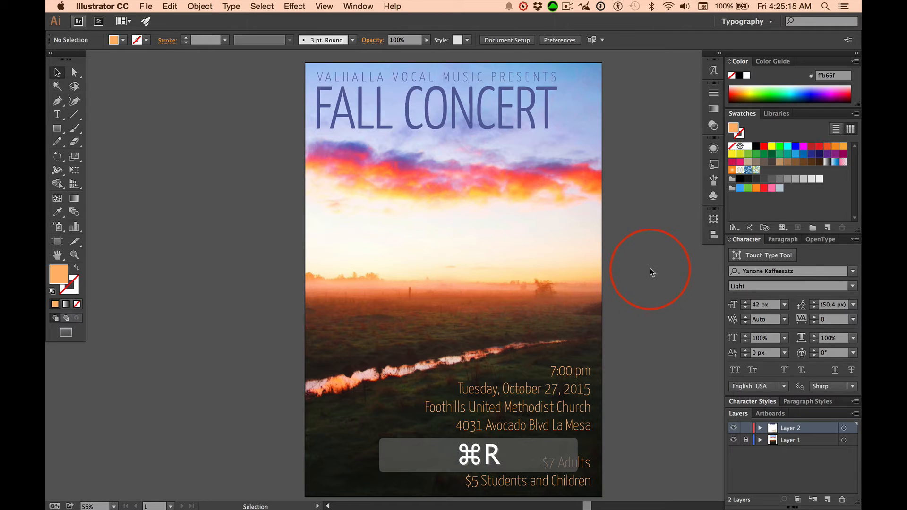
key("super+0")
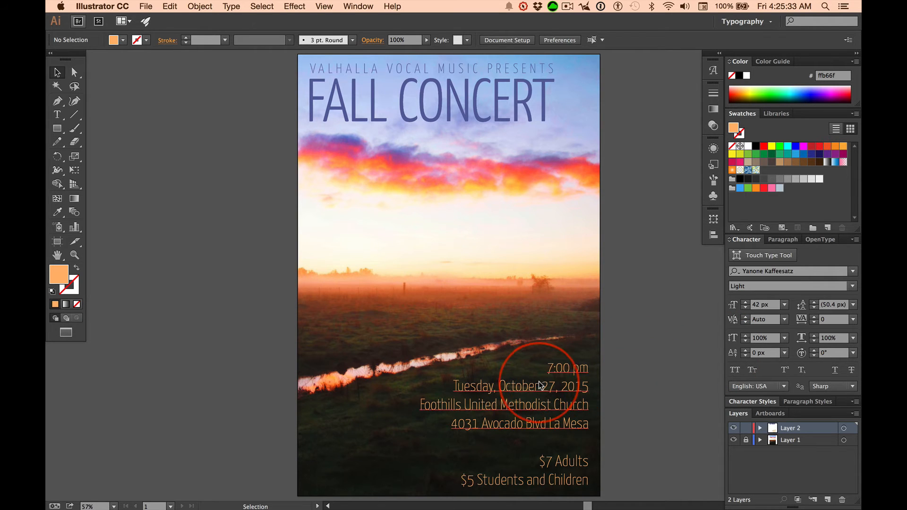
Tighten the leading of the two-line ticket price text to 54.1 px
left_click(515, 386)
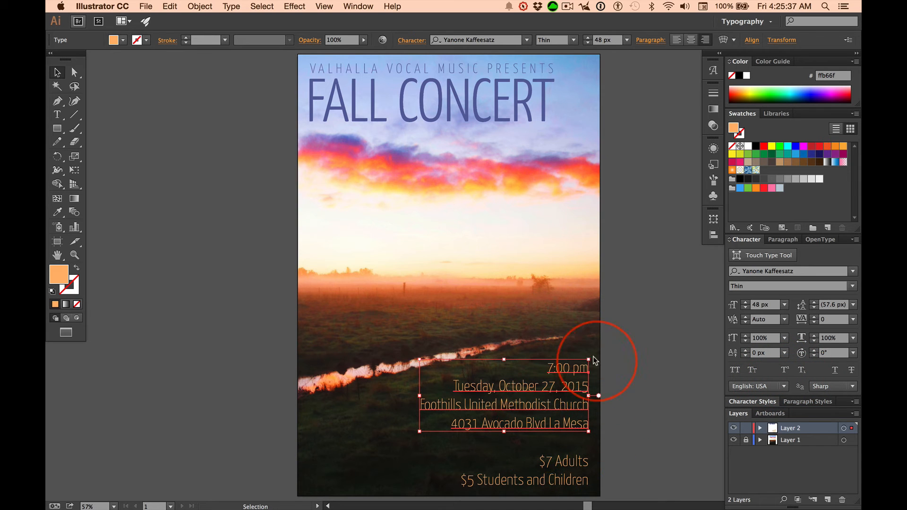
left_click(630, 425)
left_click(544, 463)
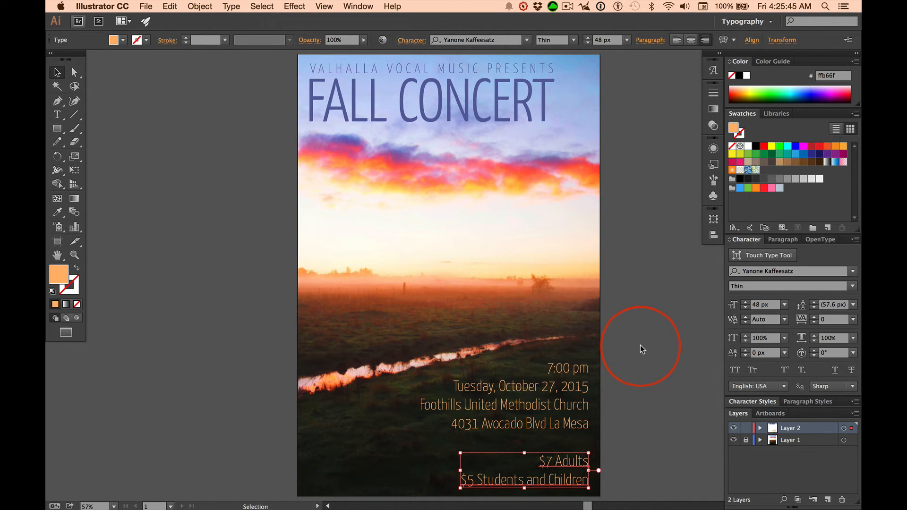
key("alt+Down")
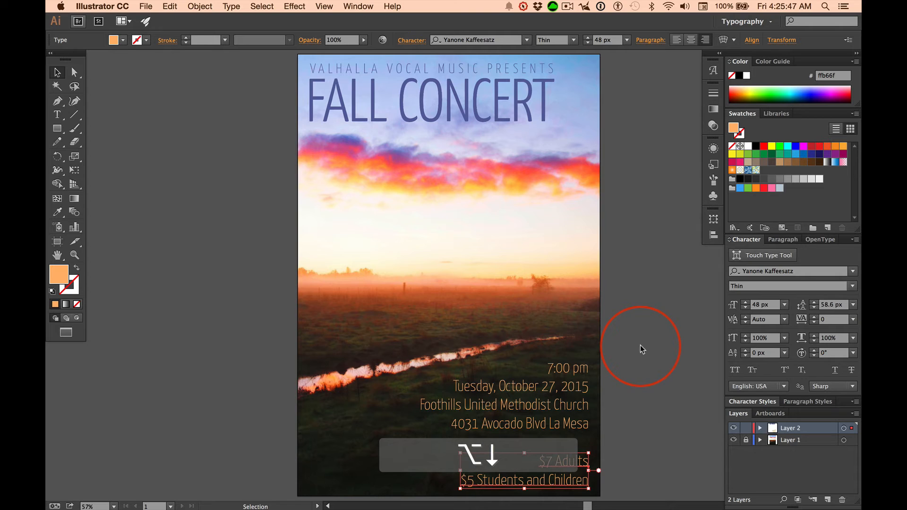
key("alt+Up")
key("alt+Up")
key("alt+Up")
key("alt+Up")
key("alt+Up")
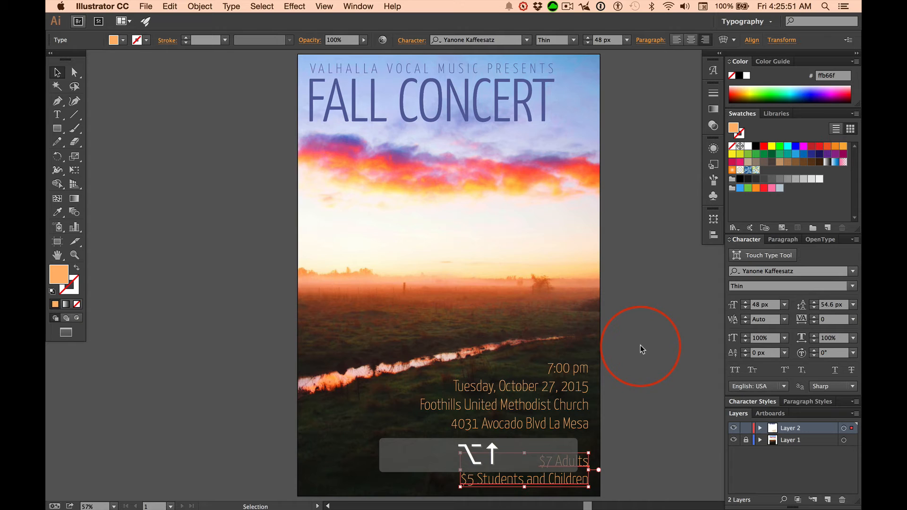
Try to give the four-line event details text the same 54.1 px leading by copying the value from the ticket price text
double_click(829, 305)
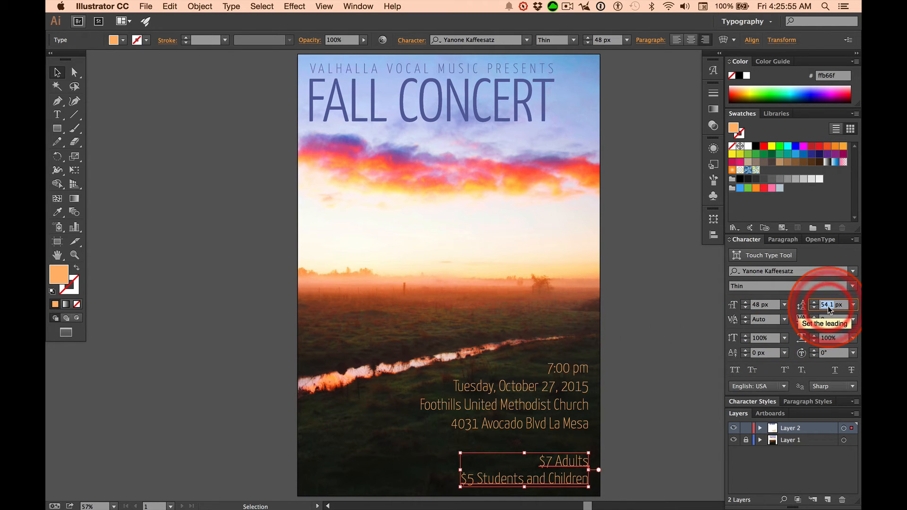
key("super+c")
left_click(567, 368)
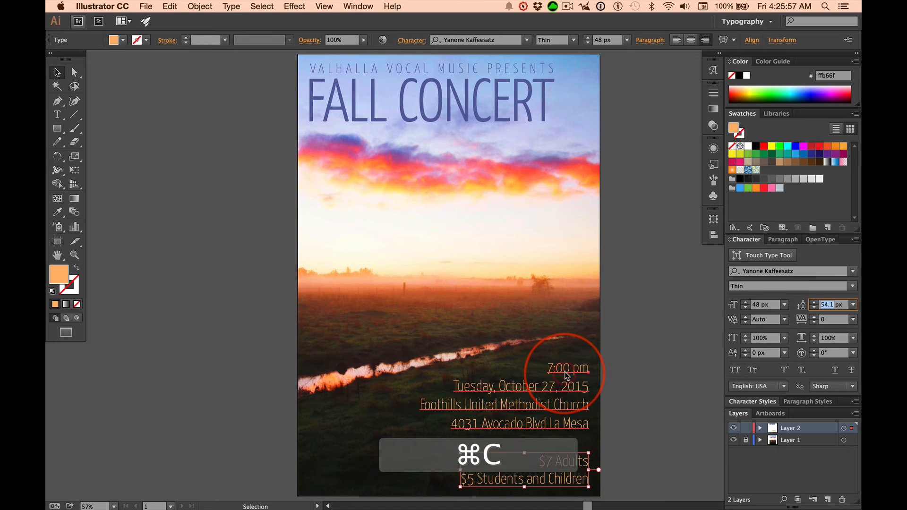
left_click(831, 304)
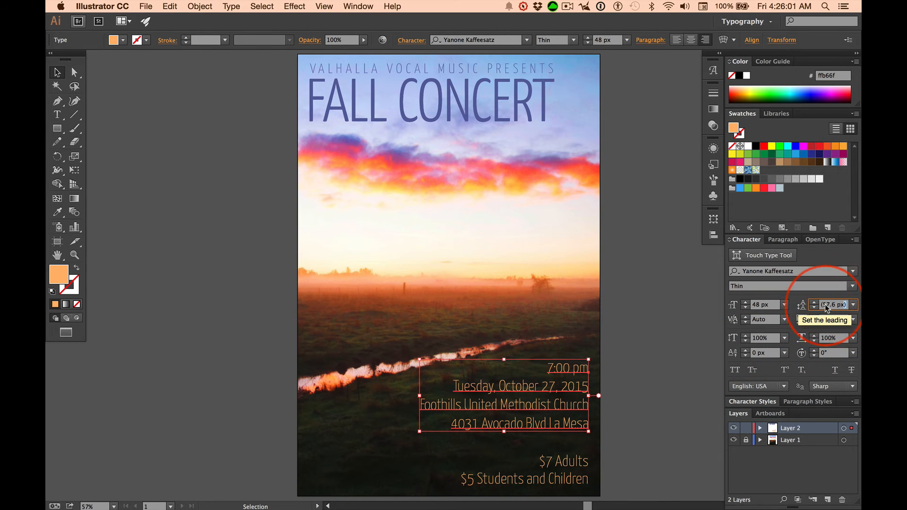
key("cmd+v")
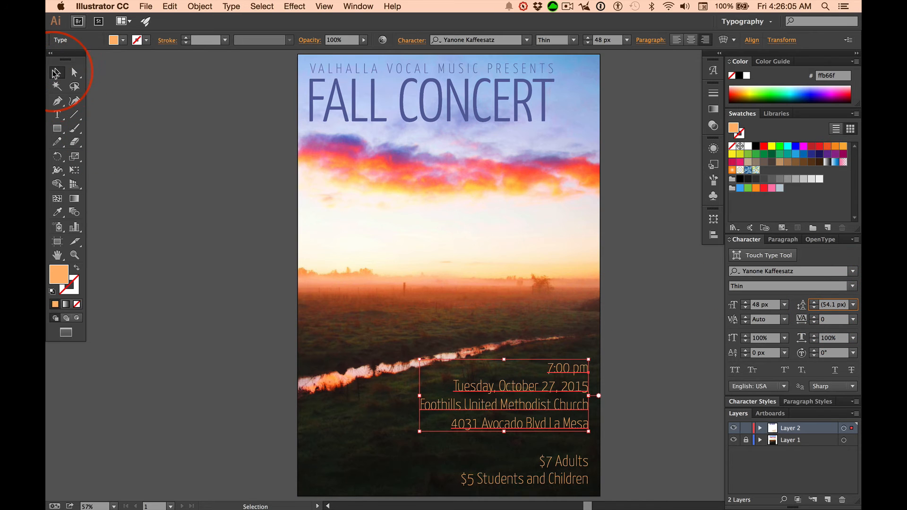
left_click(208, 163)
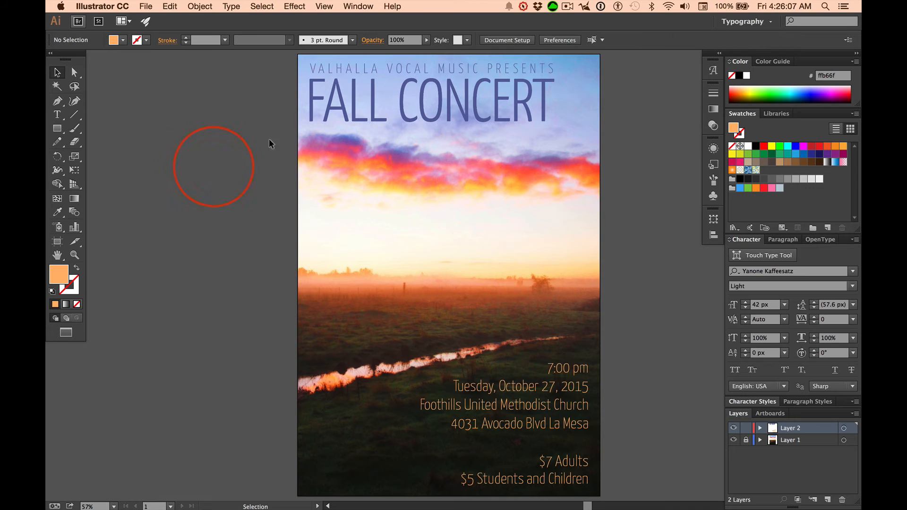
Select the four-line event details text and try to replace its automatic leading with the copied 54.1 px value
left_click(571, 367)
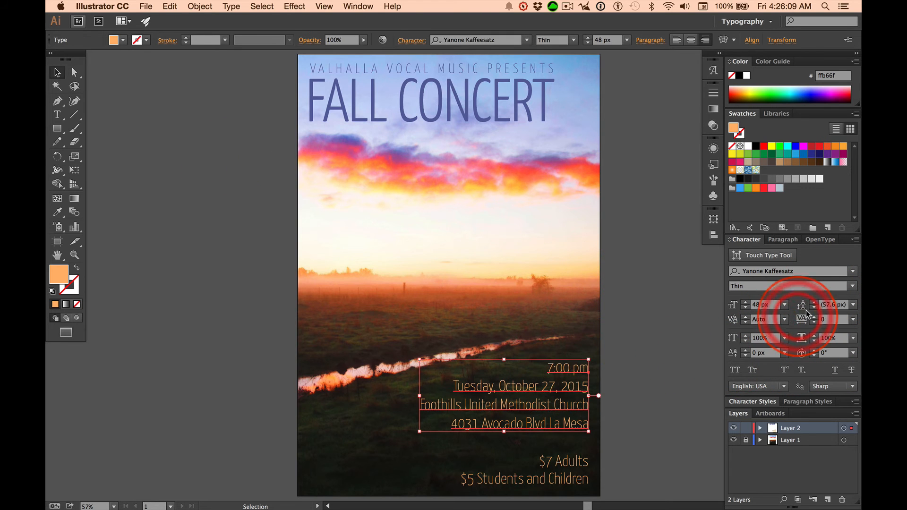
double_click(828, 305)
key("super+v")
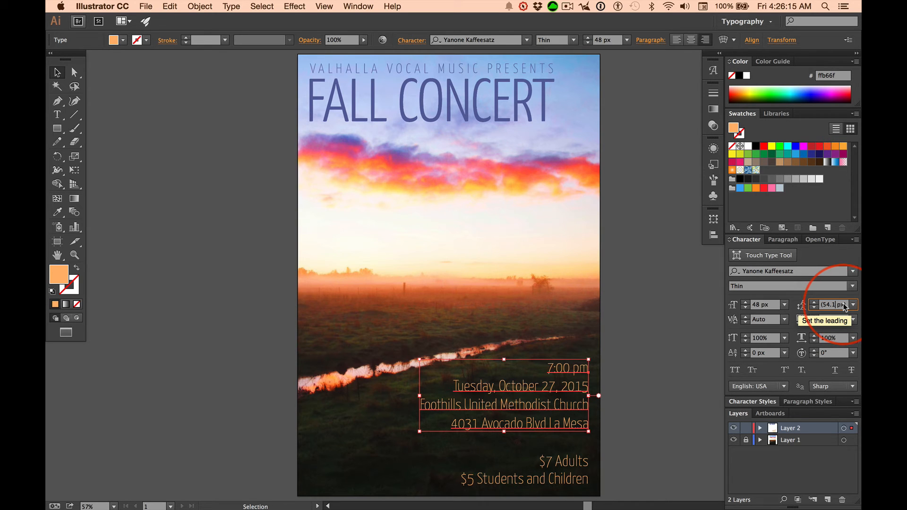
left_click_drag(846, 305, 801, 305)
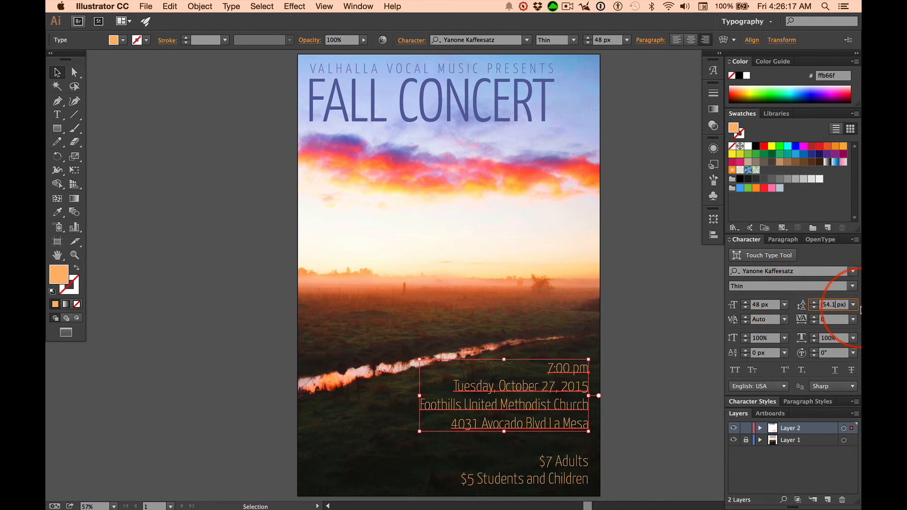
Switch the event details text from automatic leading to the 21 px preset, replace that with the copied 54.1 px, and deselect the text
left_click(854, 306)
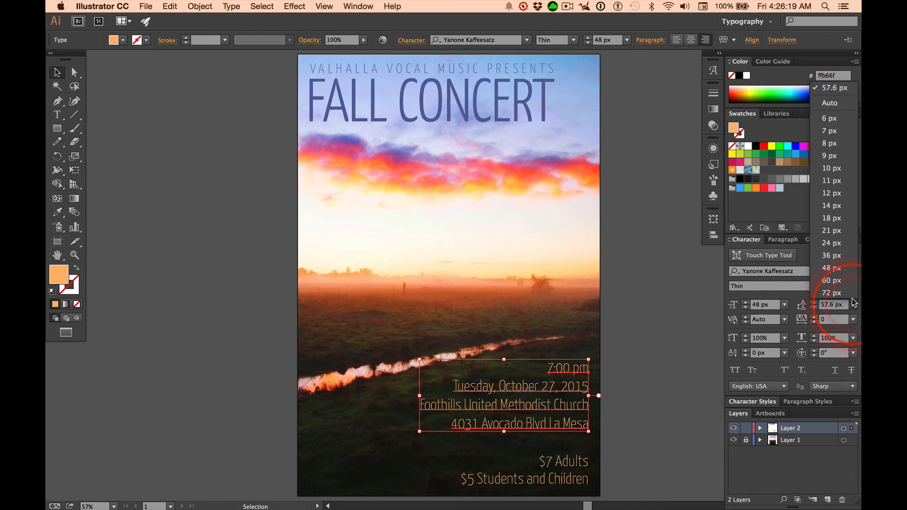
left_click(833, 230)
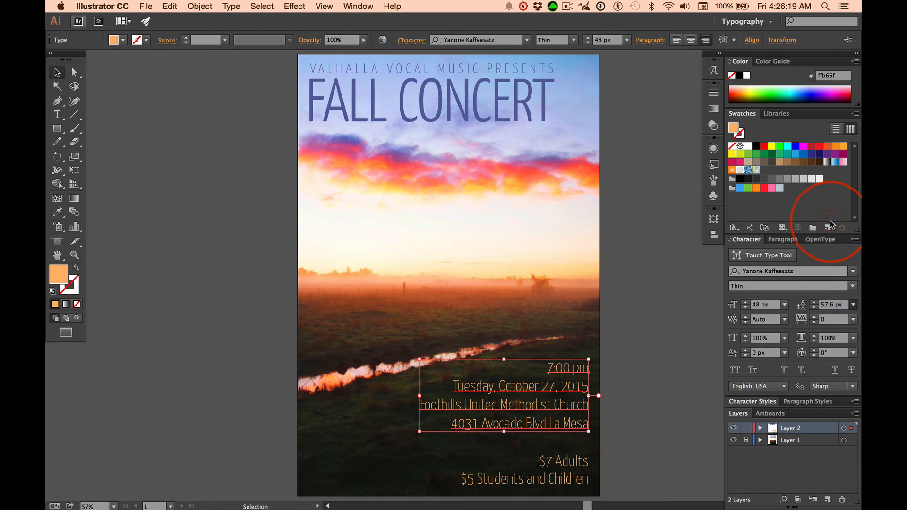
double_click(825, 306)
key("super+v")
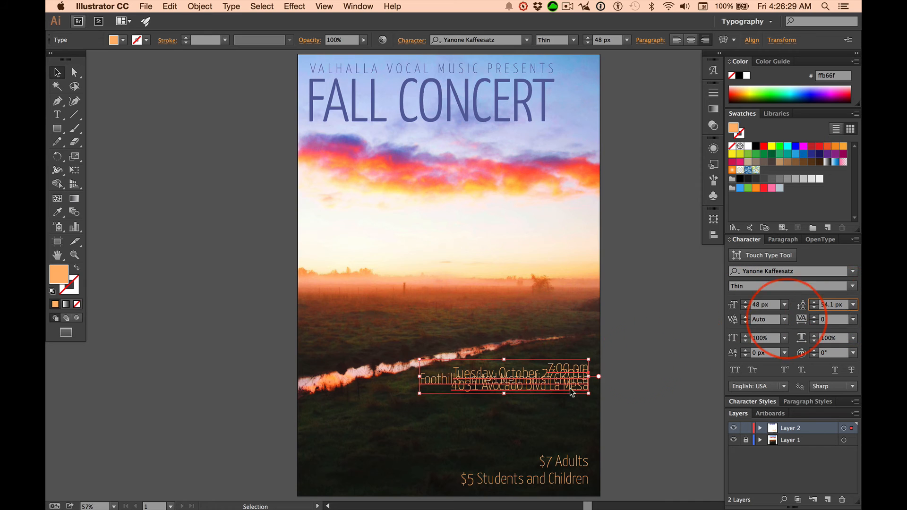
left_click(554, 463)
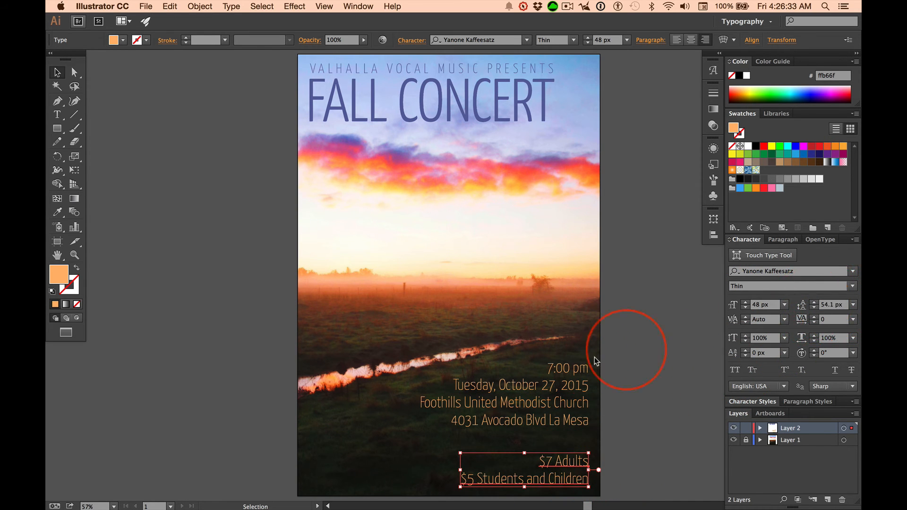
left_click(575, 369)
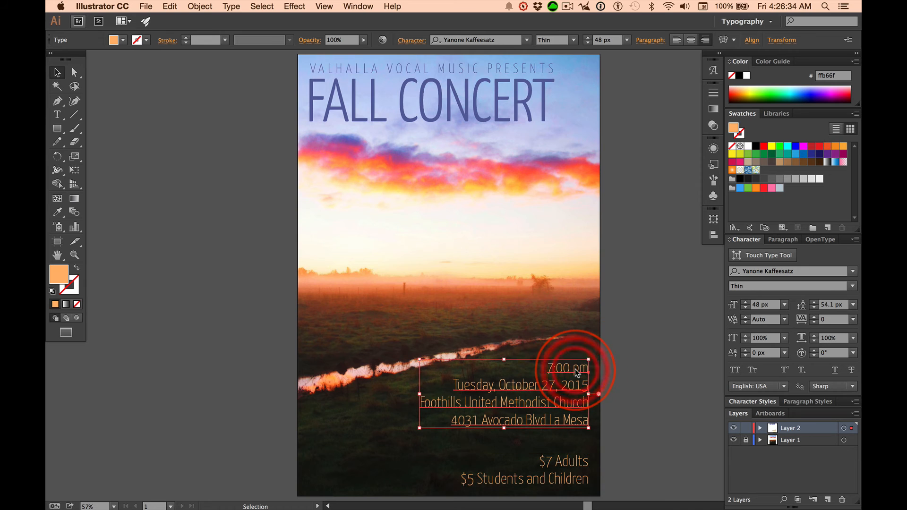
left_click(621, 370)
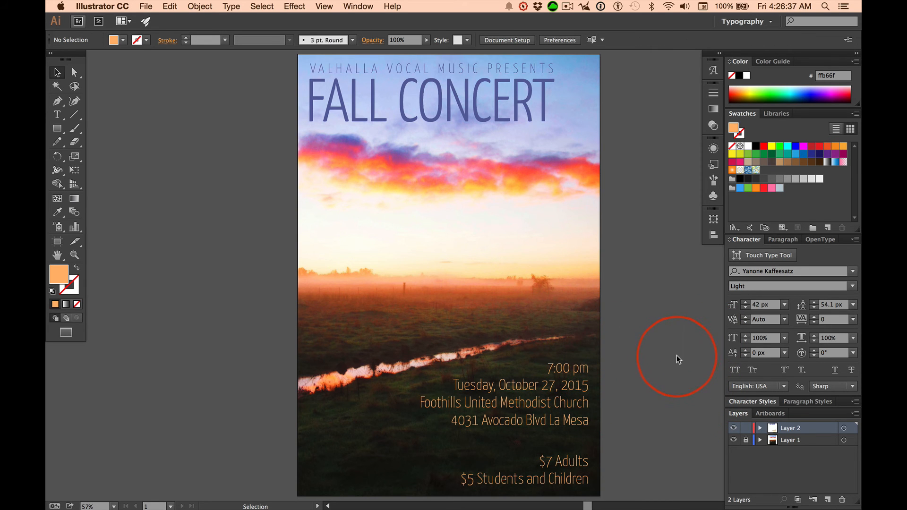